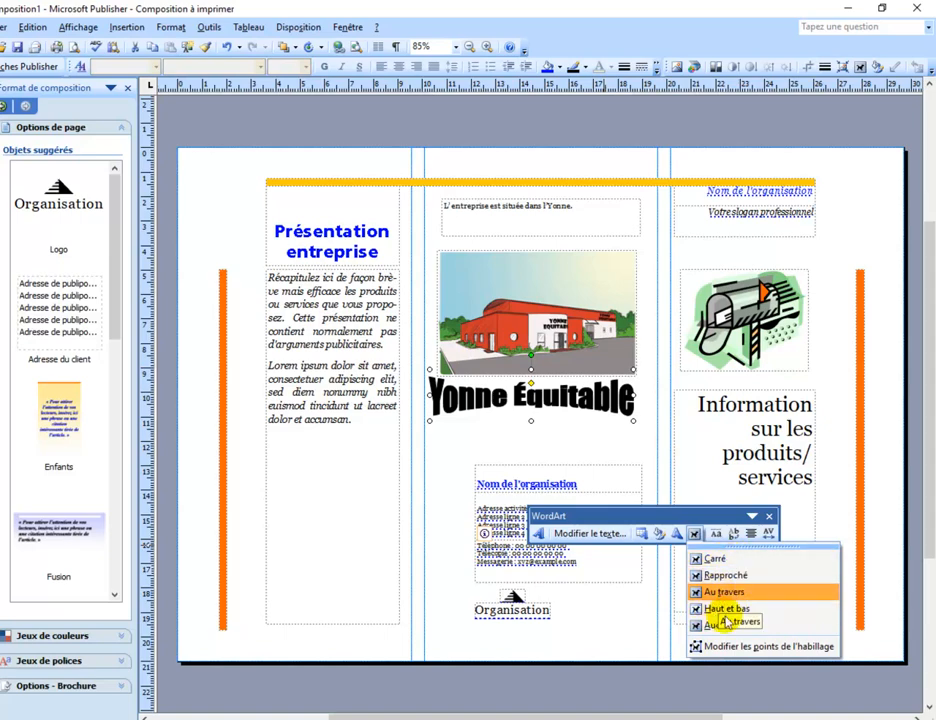
Set the Yonne Équitable WordArt's text wrapping to Haut et bas and move it over the upper part of the building picture
click(729, 609)
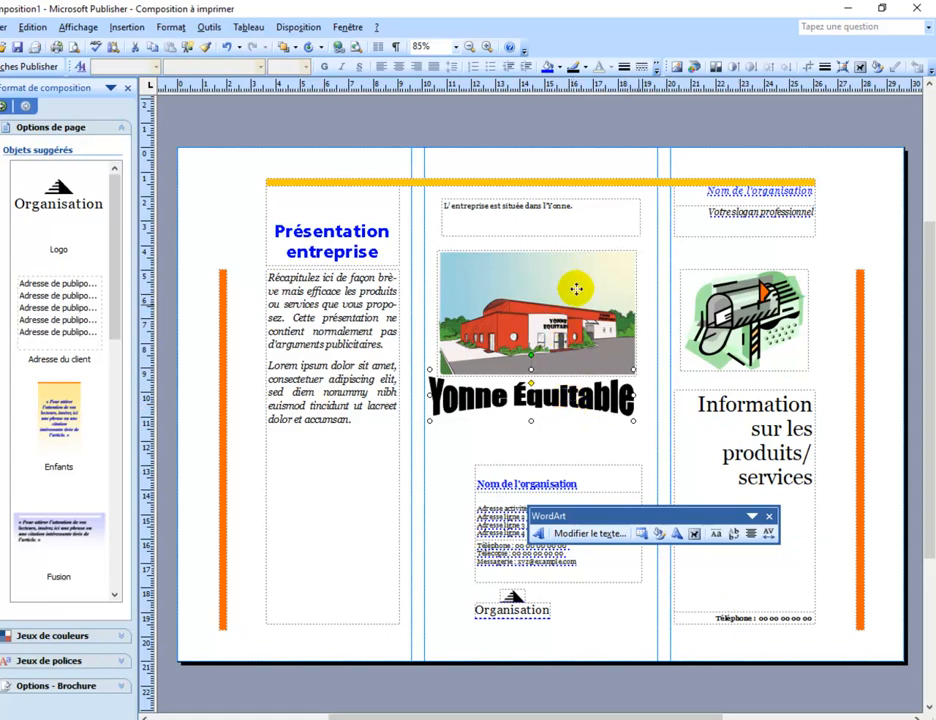
mouse_move(576, 289)
mouse_down()
mouse_move(577, 278)
mouse_move(575, 312)
mouse_up()
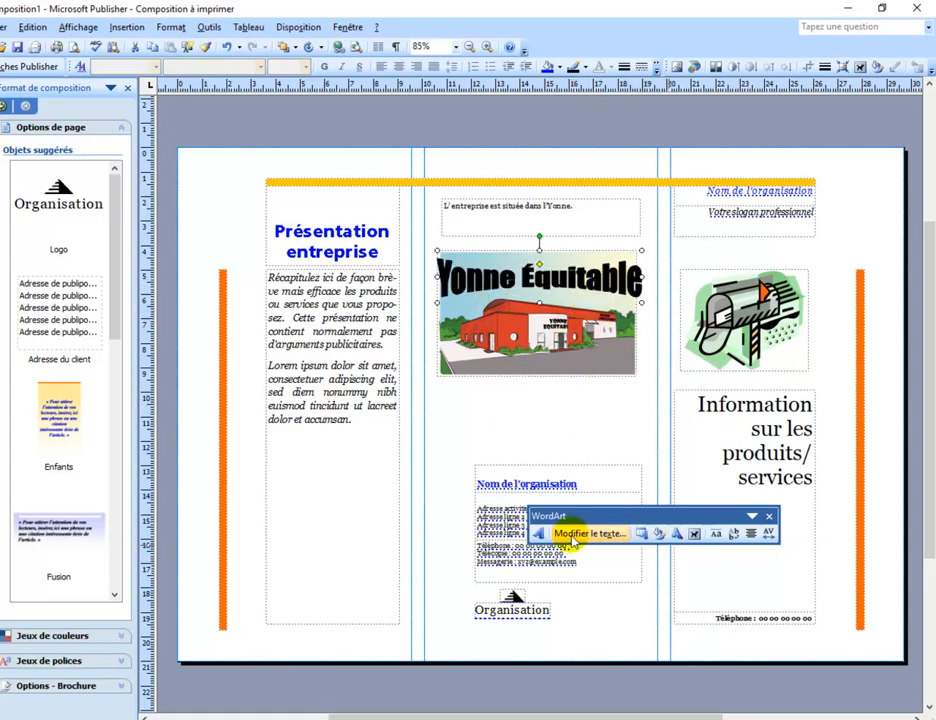
Change the Yonne Équitable WordArt's fill colour to the scheme's dark blue and deselect it
click(660, 538)
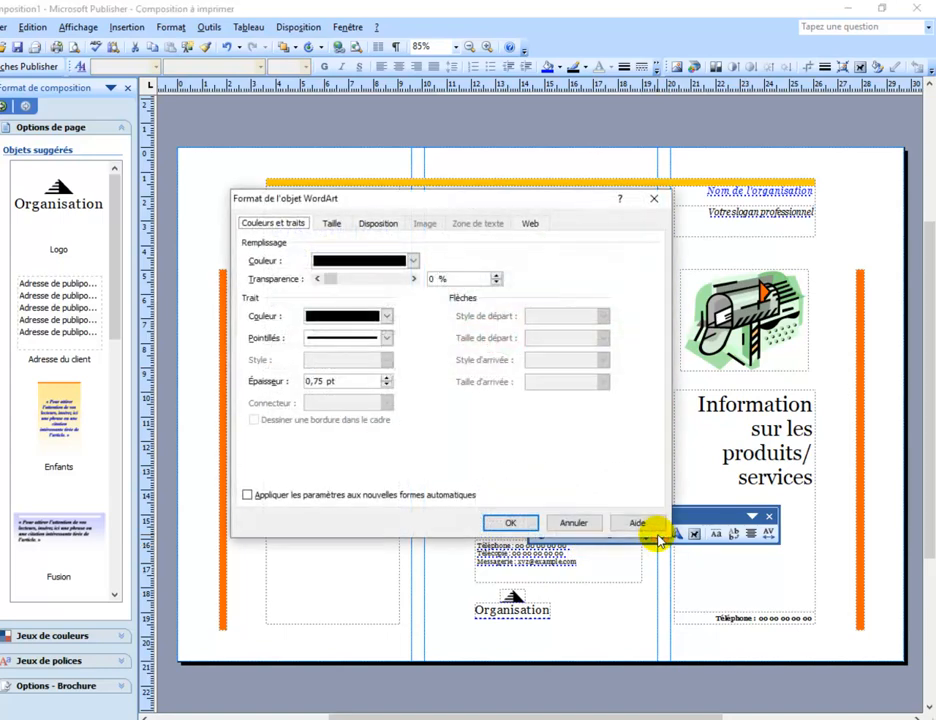
click(414, 261)
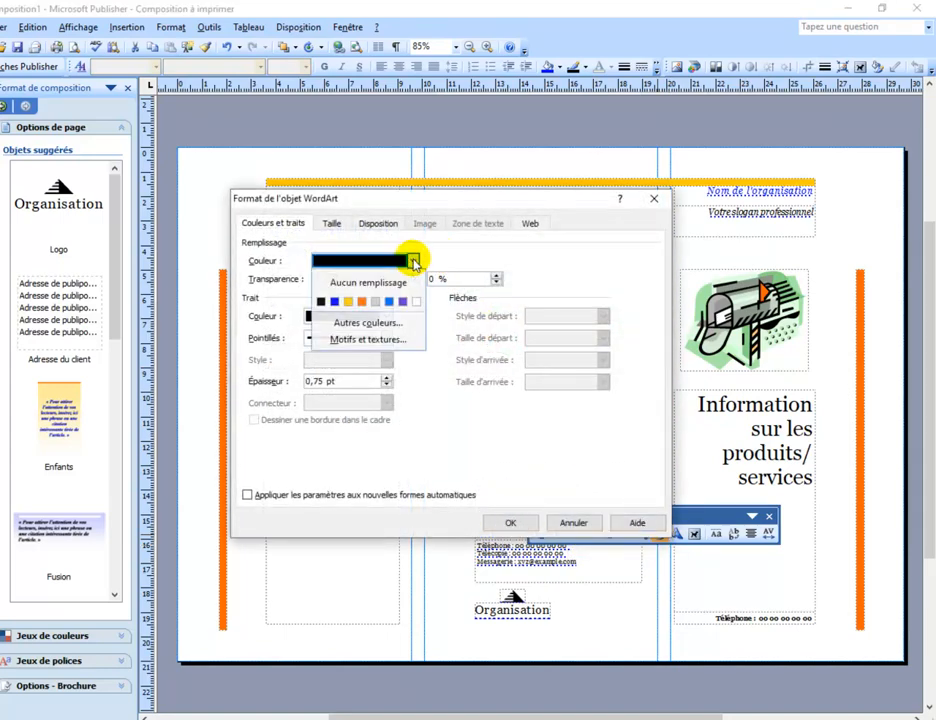
click(333, 302)
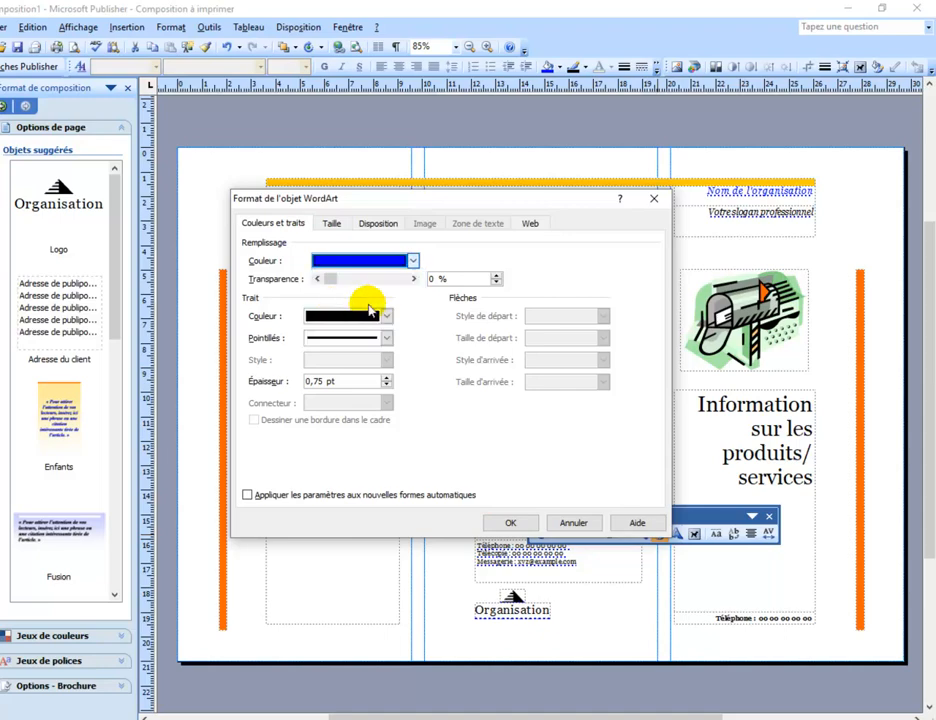
click(512, 522)
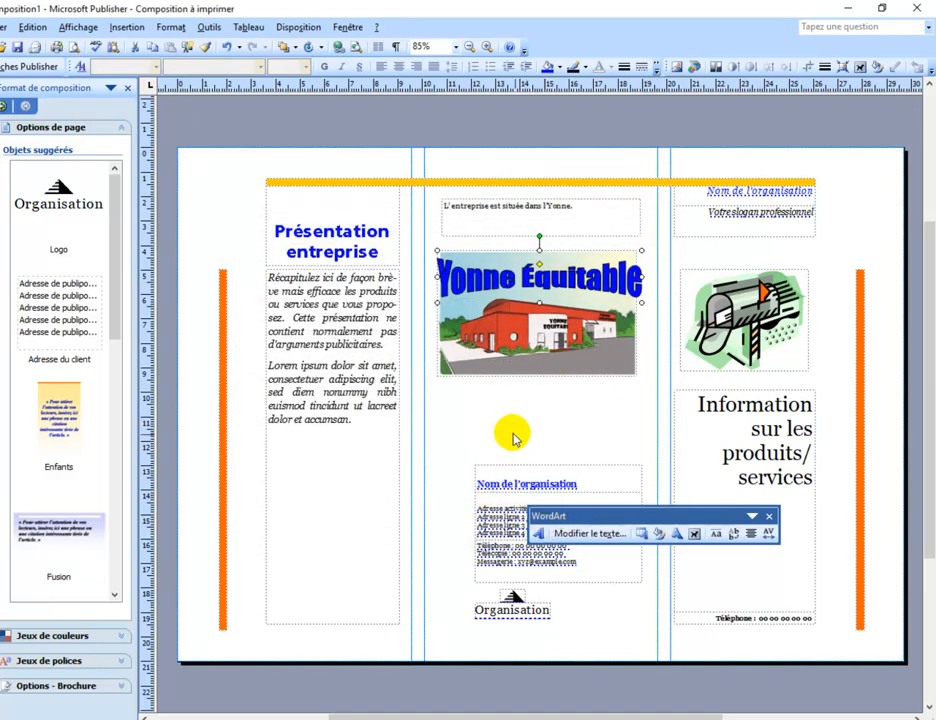
click(494, 422)
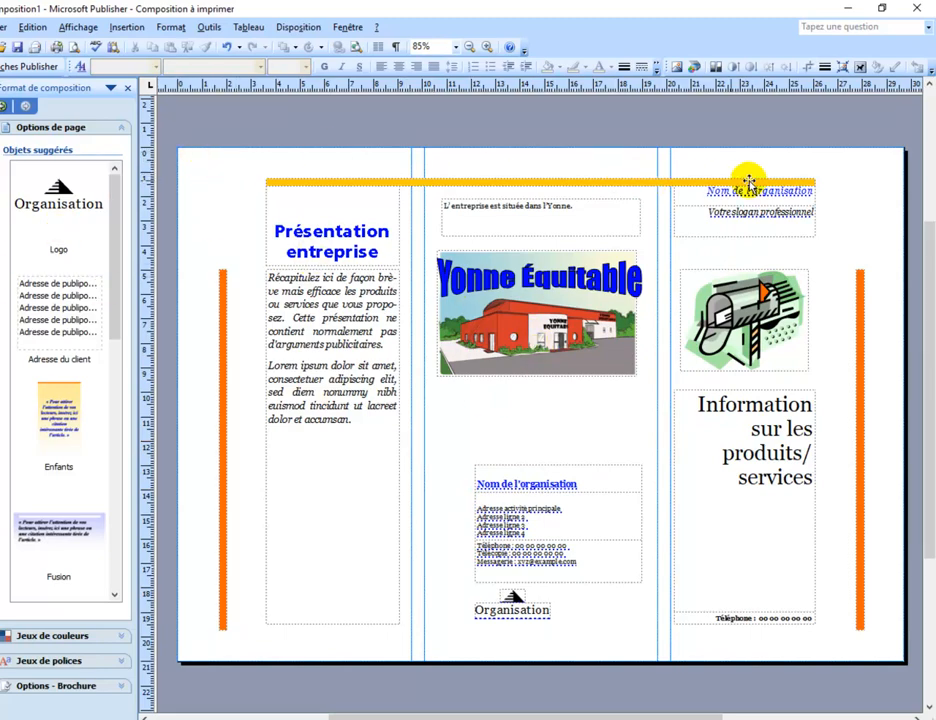
Apply the gradient background that fades from grey at the top to white at the bottom to page 1
click(170, 28)
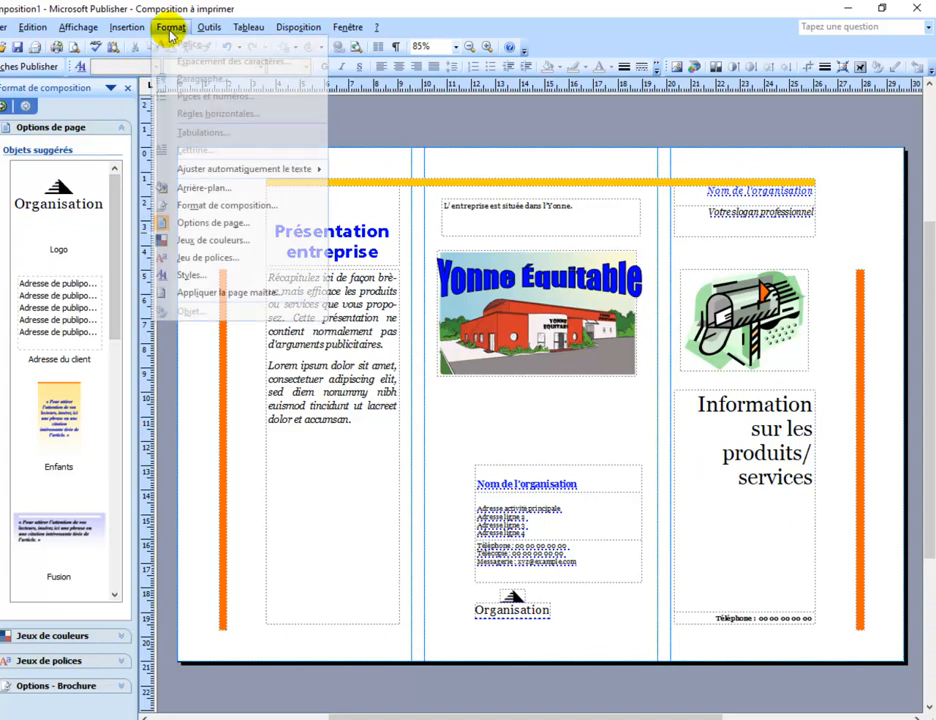
click(212, 190)
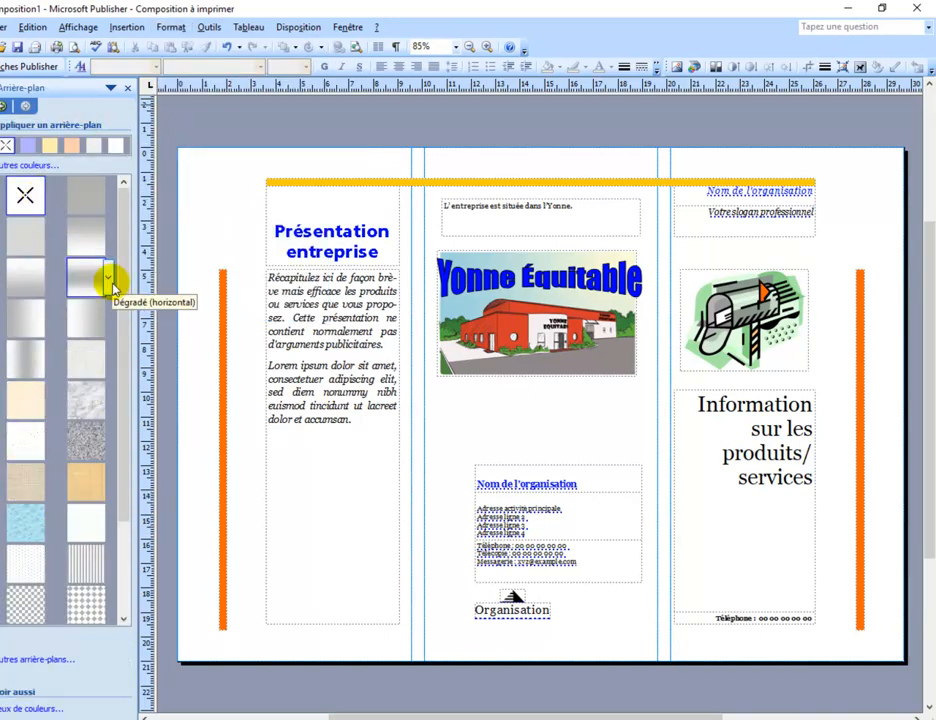
scroll(113, 467, down, 3)
drag(120, 432, 123, 230)
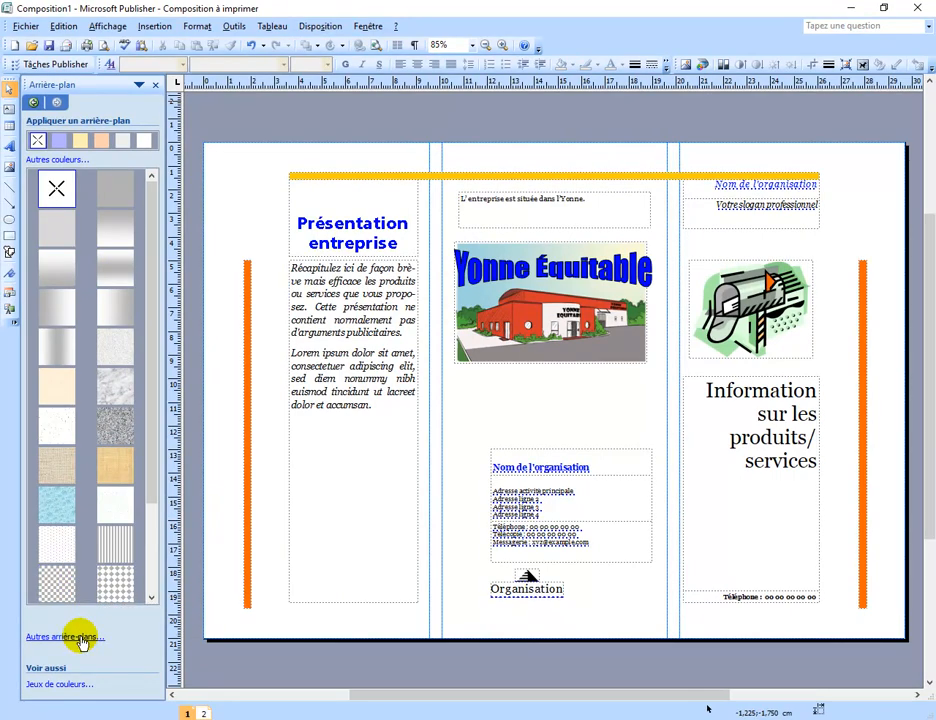
click(115, 252)
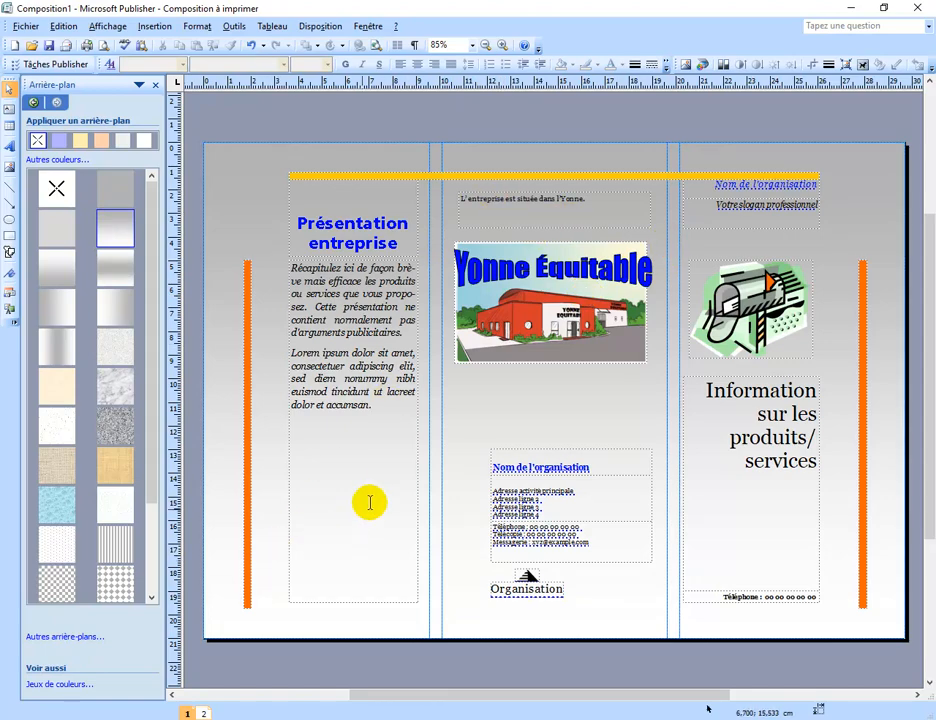
Try a two-colour page background gradient from blue (RVB 0, 102, 255) to black, comparing vertical, upward diagonal, centre and horizontal shading
click(82, 642)
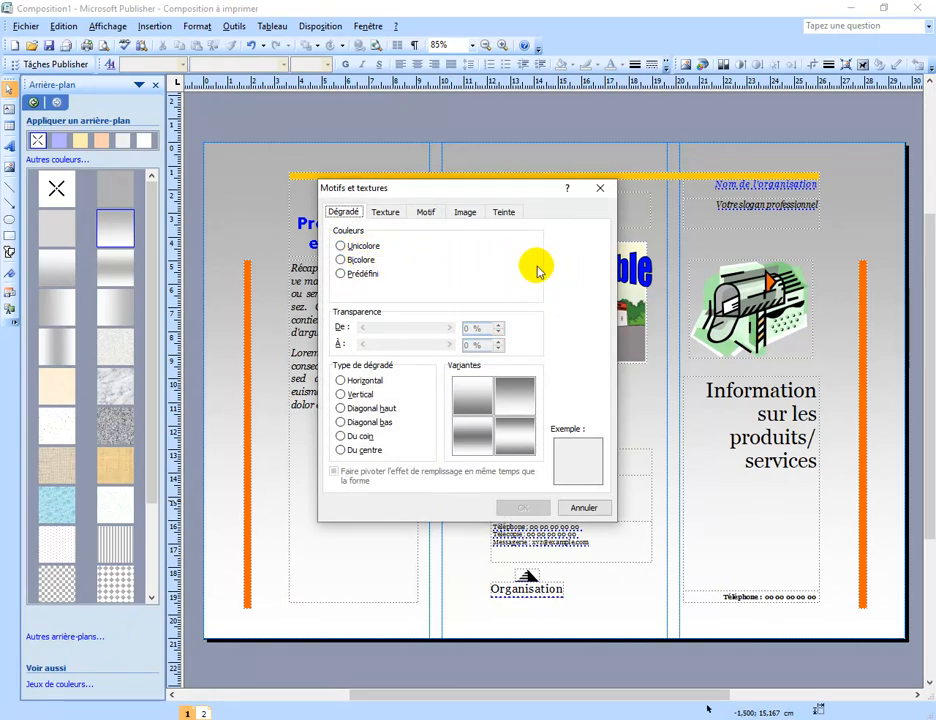
click(342, 260)
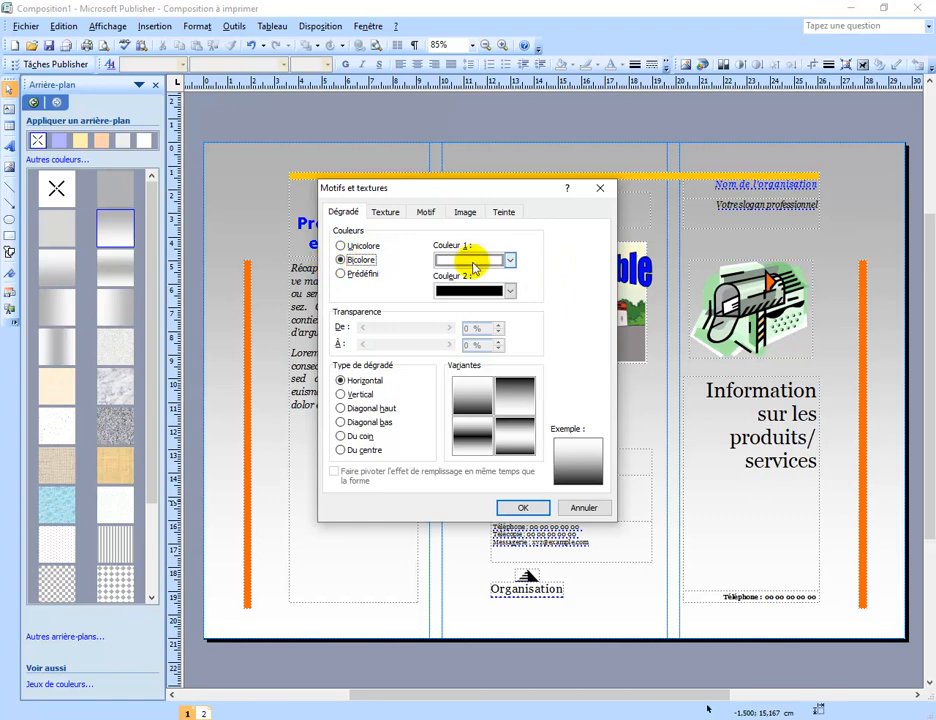
click(510, 261)
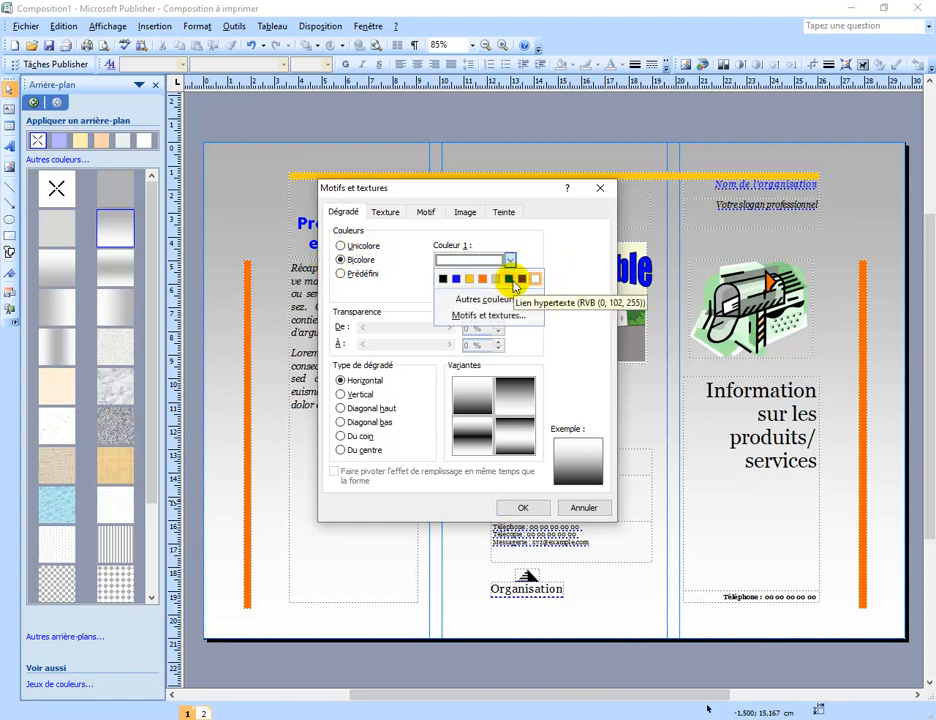
click(510, 279)
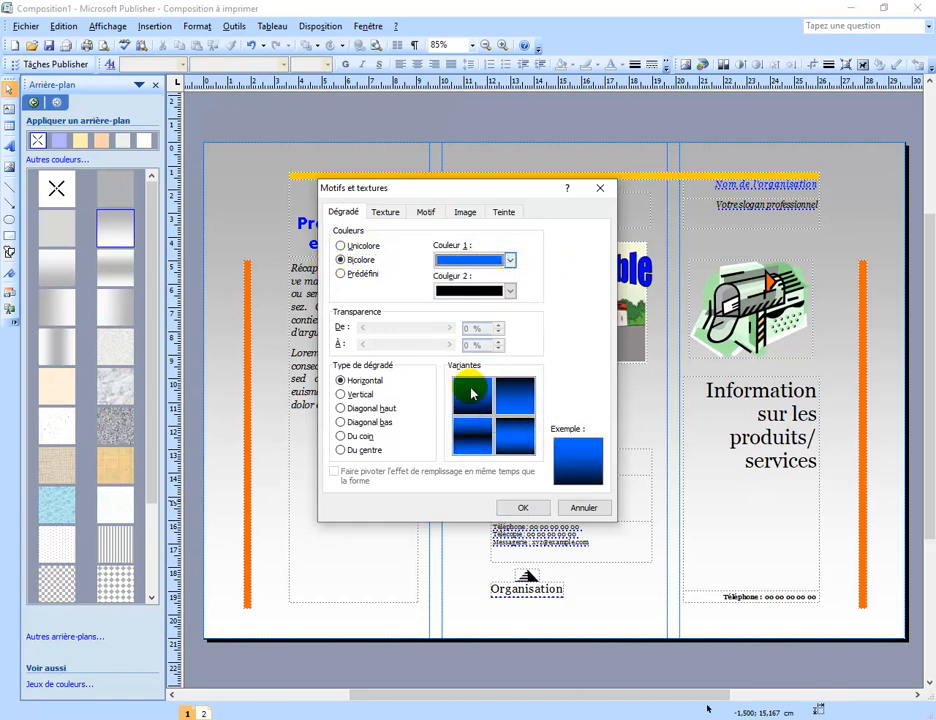
click(510, 291)
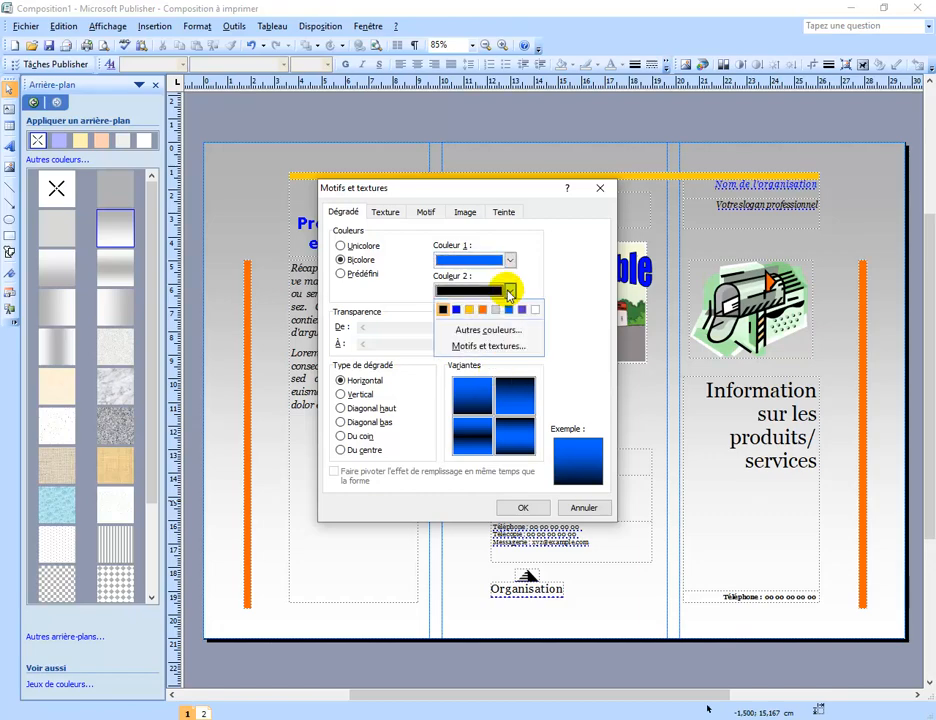
click(510, 291)
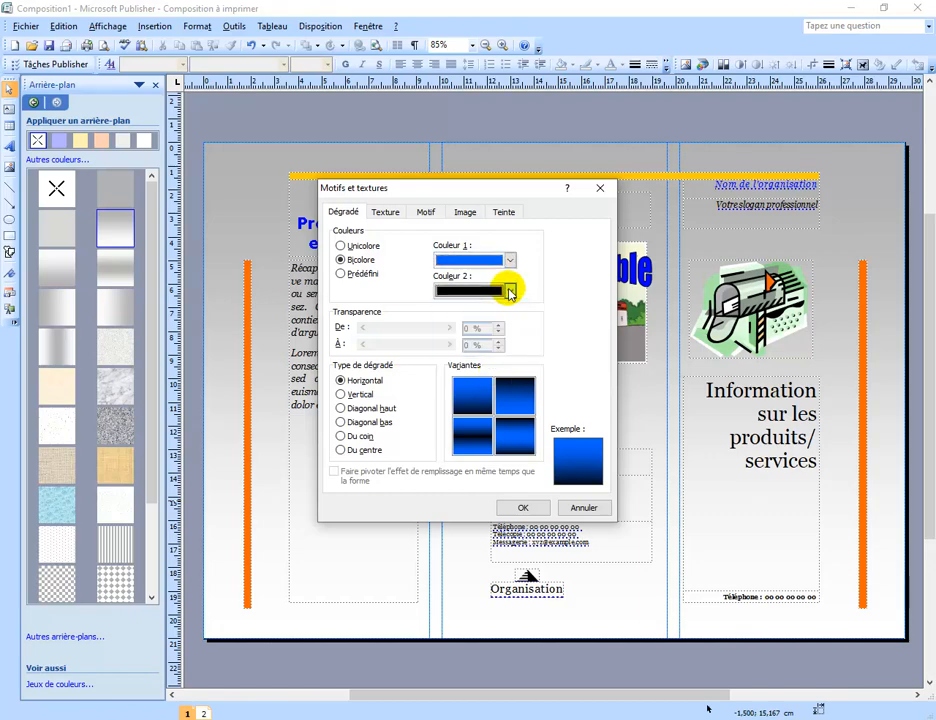
click(343, 396)
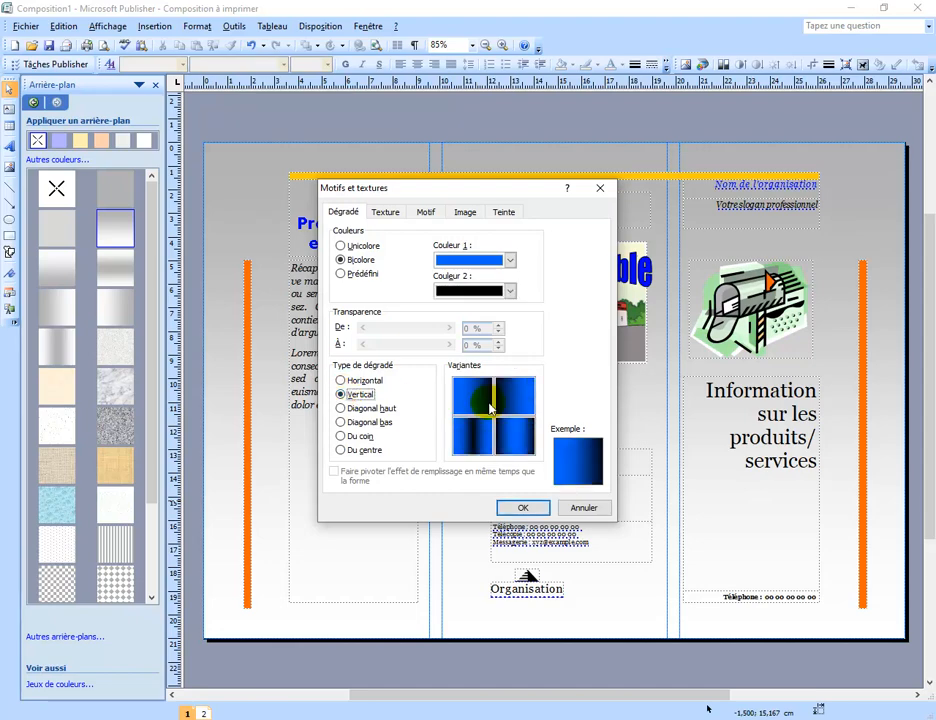
click(343, 410)
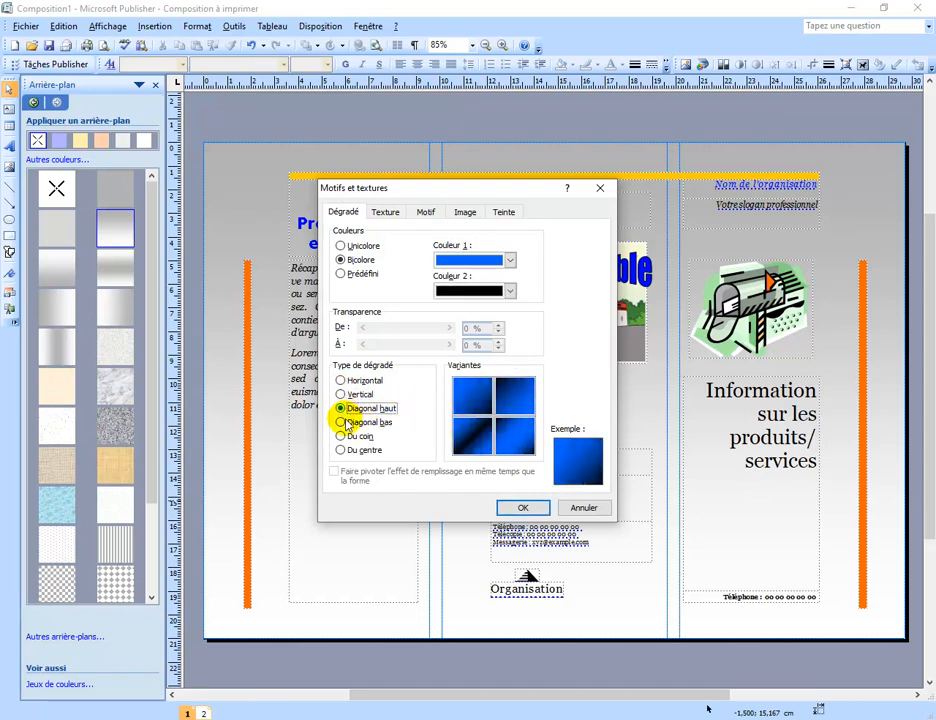
click(342, 451)
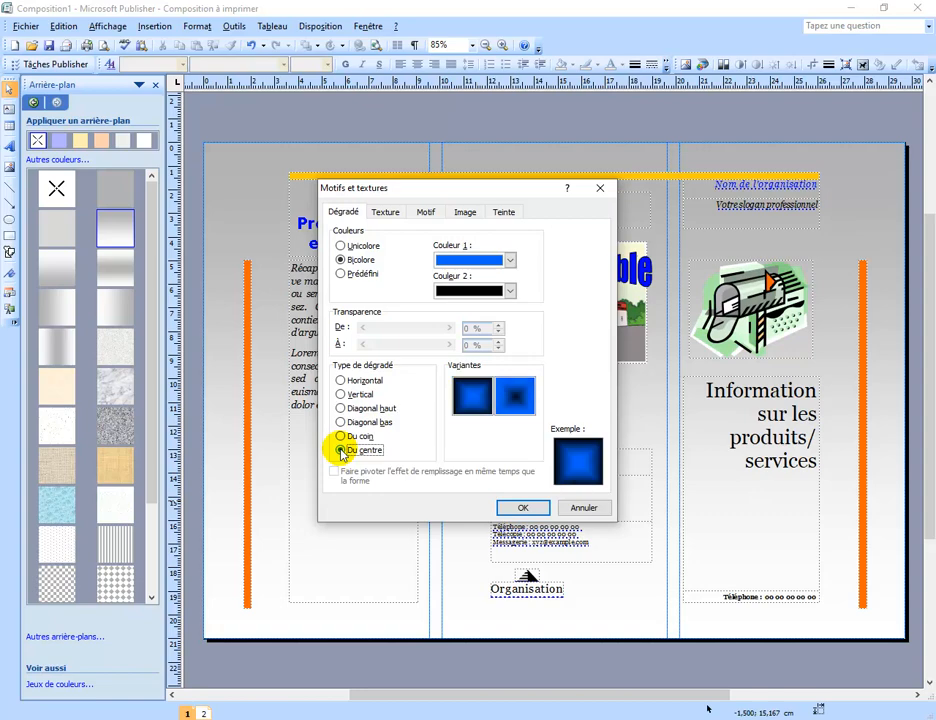
click(344, 381)
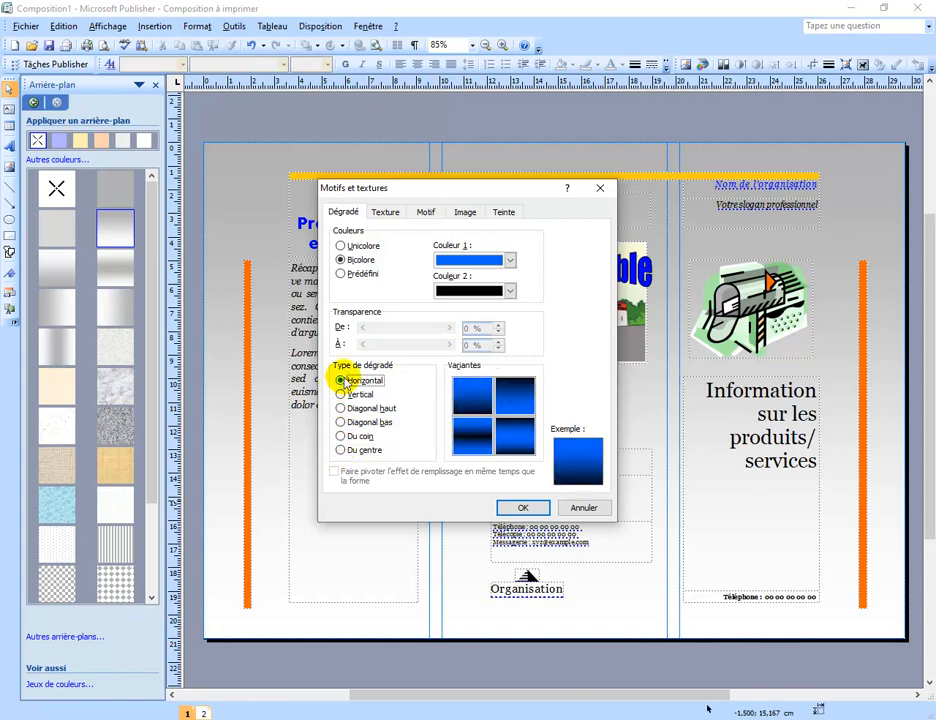
Try Photo 2.jpg from the PRISE EN MAIN PUBLISHER folder as the page 1 background image and undo it
click(385, 212)
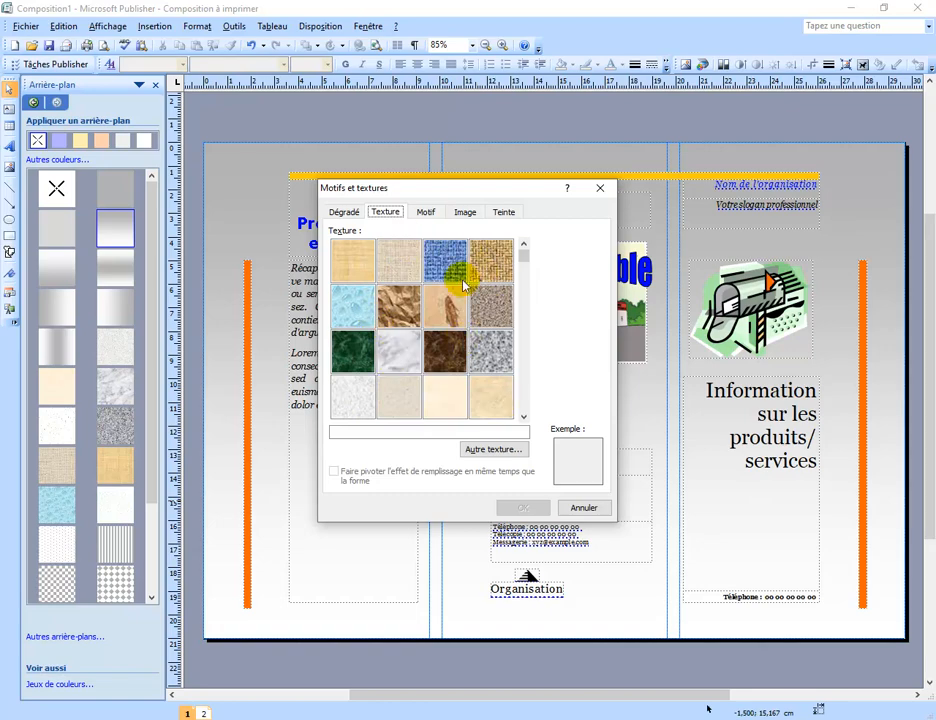
click(426, 212)
click(462, 214)
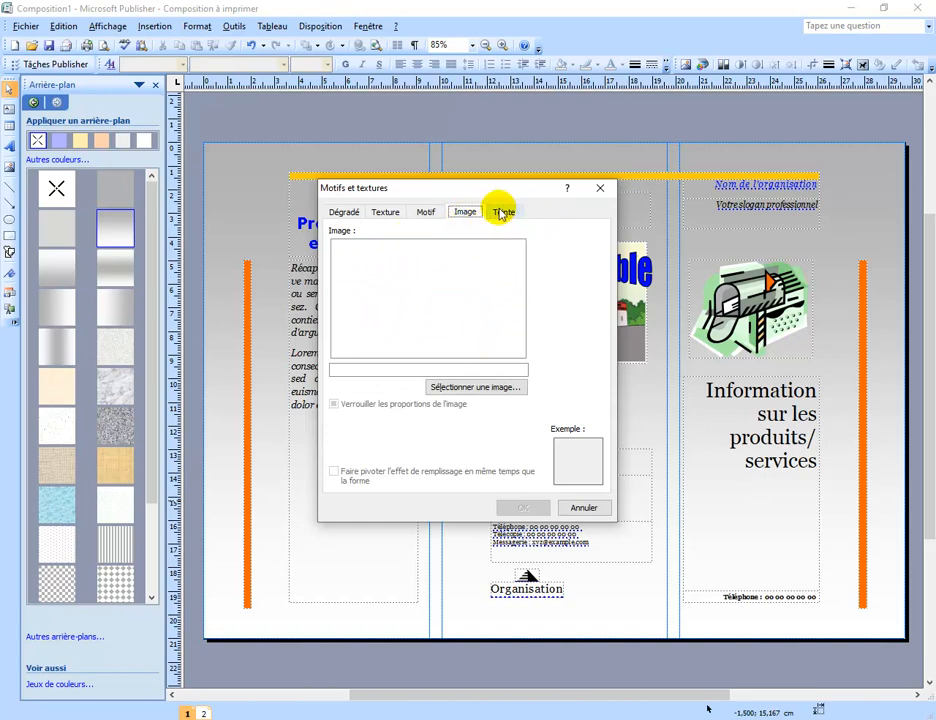
click(463, 387)
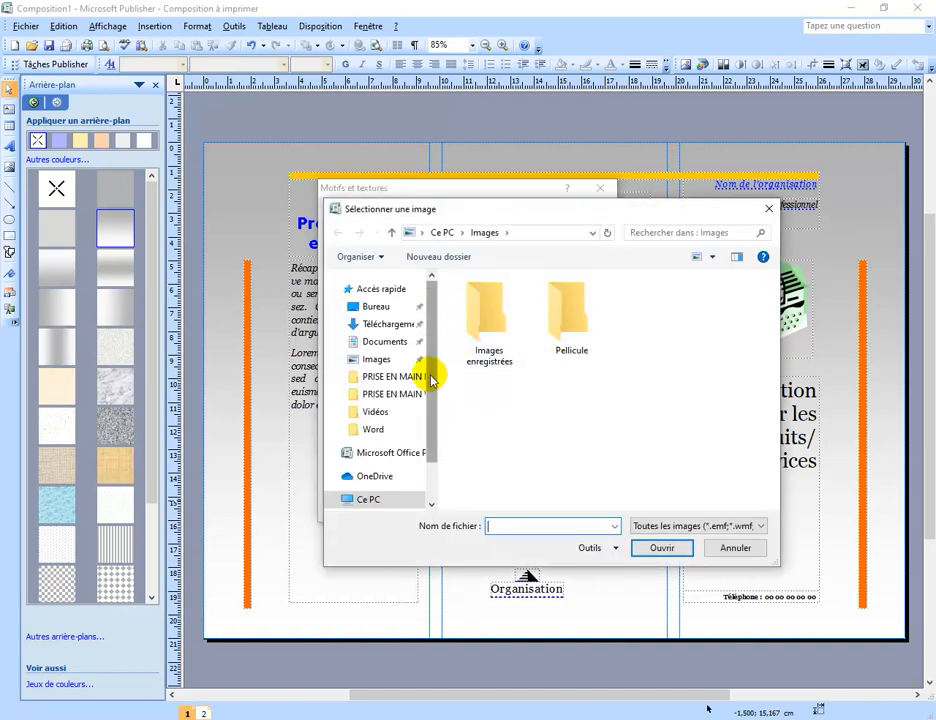
click(401, 378)
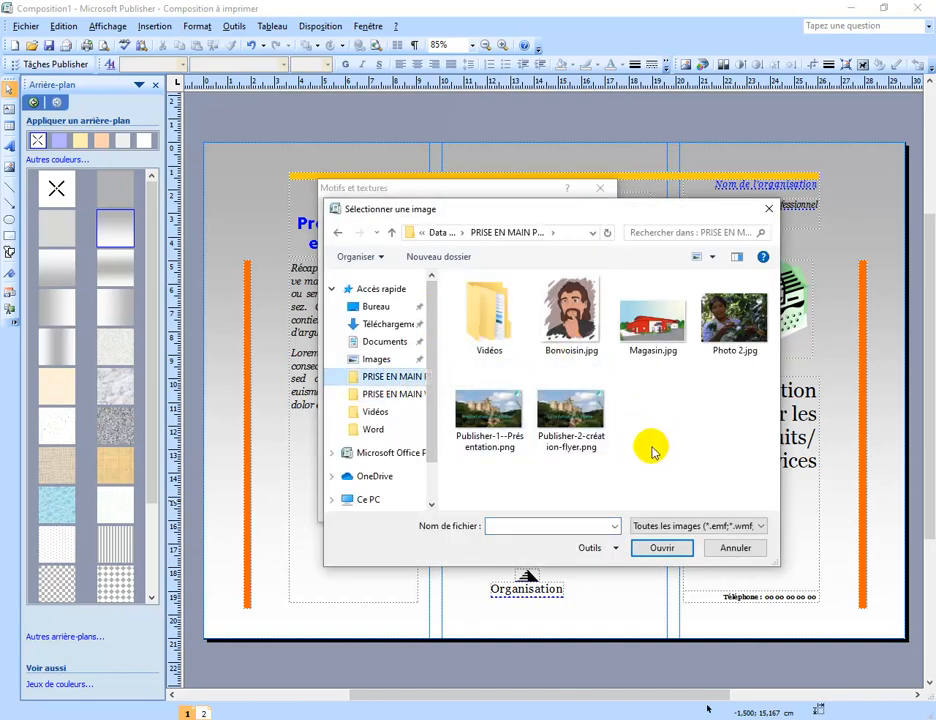
click(741, 320)
click(661, 548)
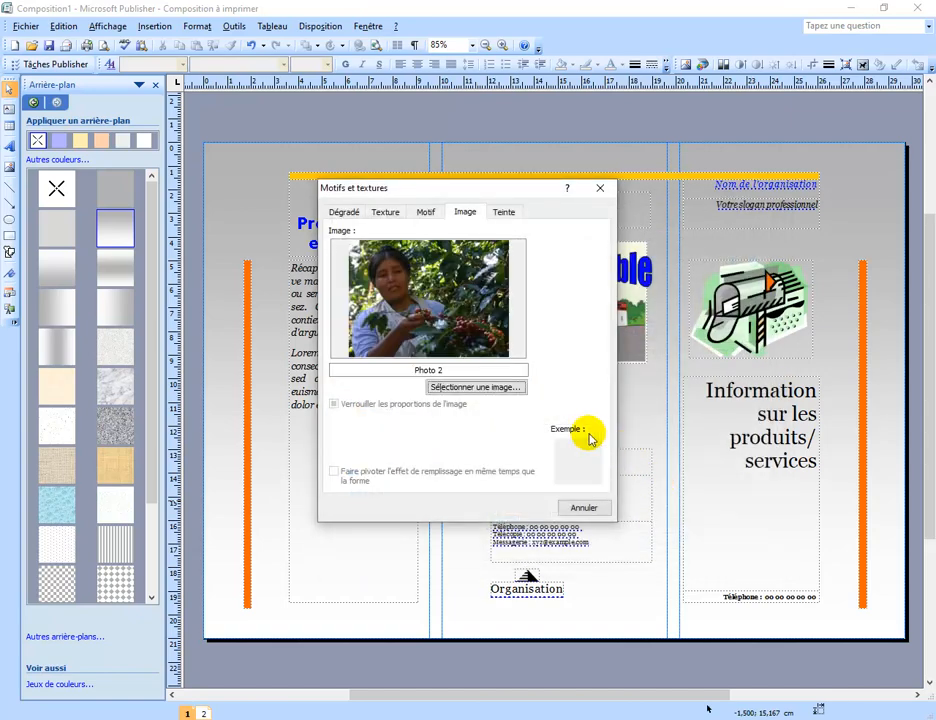
click(524, 505)
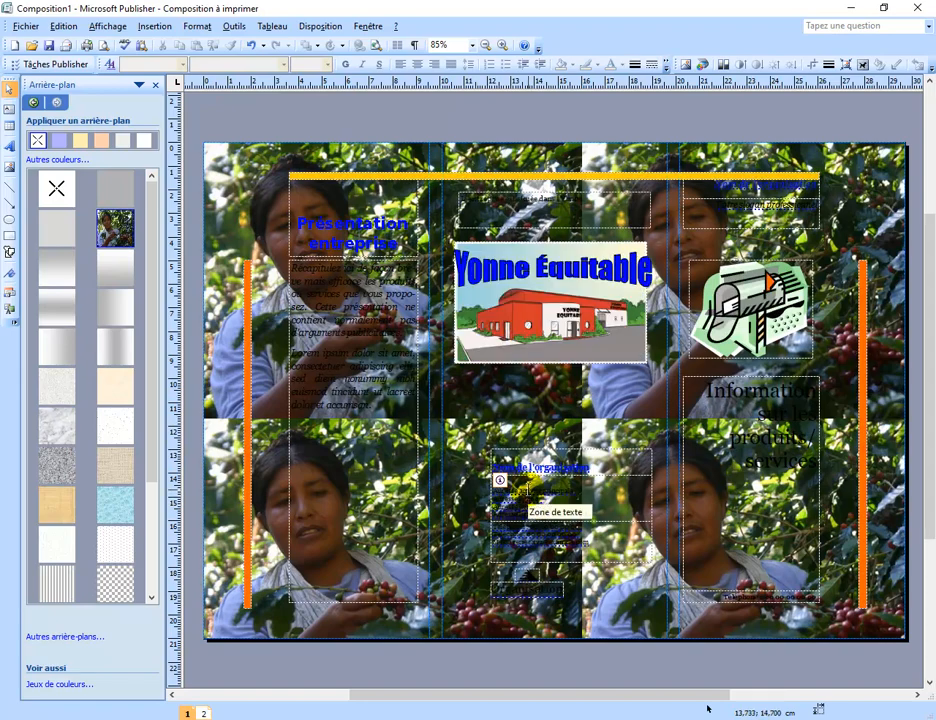
click(251, 45)
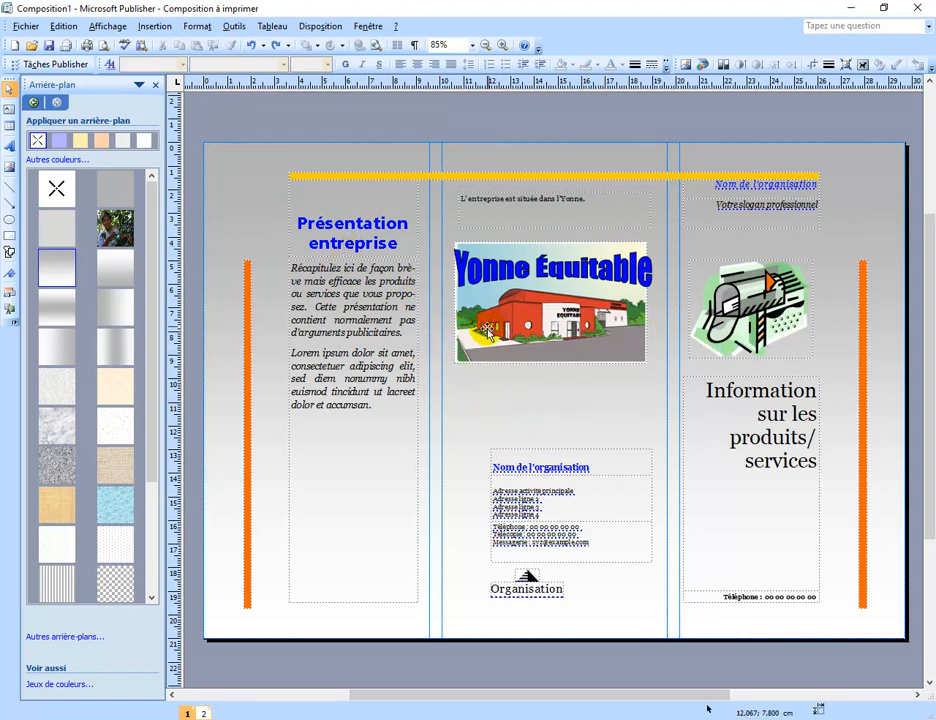
Apply the gradient background that fades from white at the top to grey at the bottom to page 2
click(203, 713)
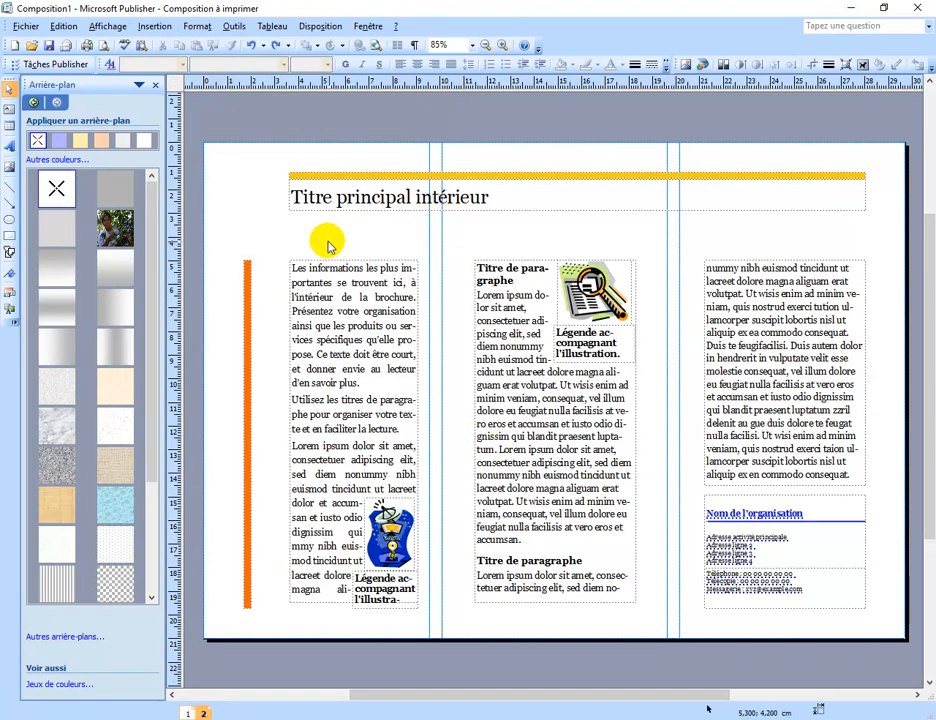
click(116, 268)
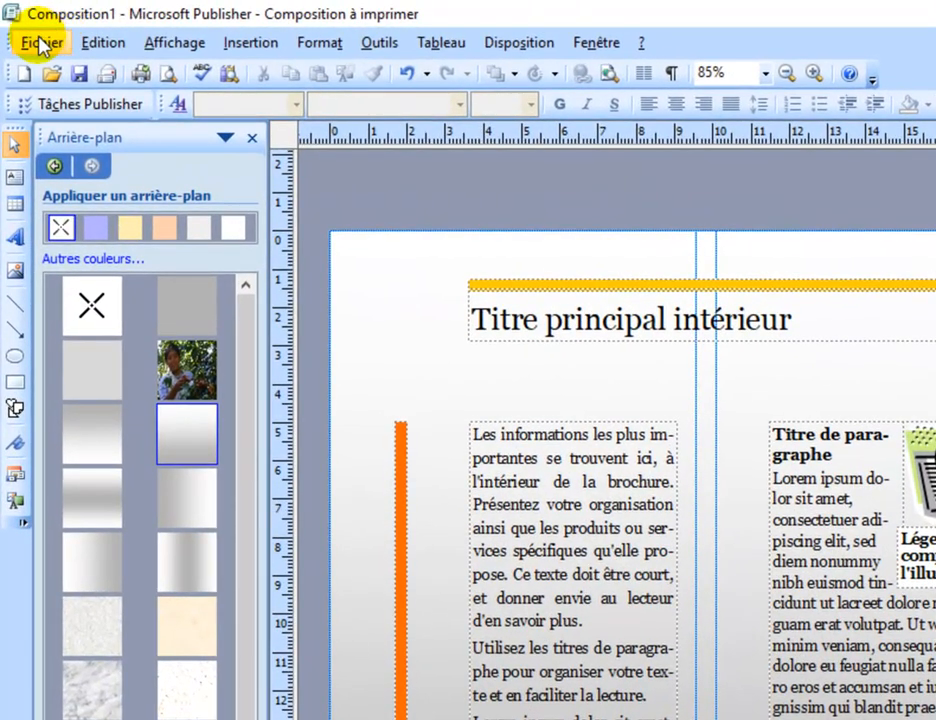
Save the brochure as Composition1.pub in the PRISE EN MAIN PUBLISHER folder, keeping the Fichiers Publisher (*.pub) type
click(40, 43)
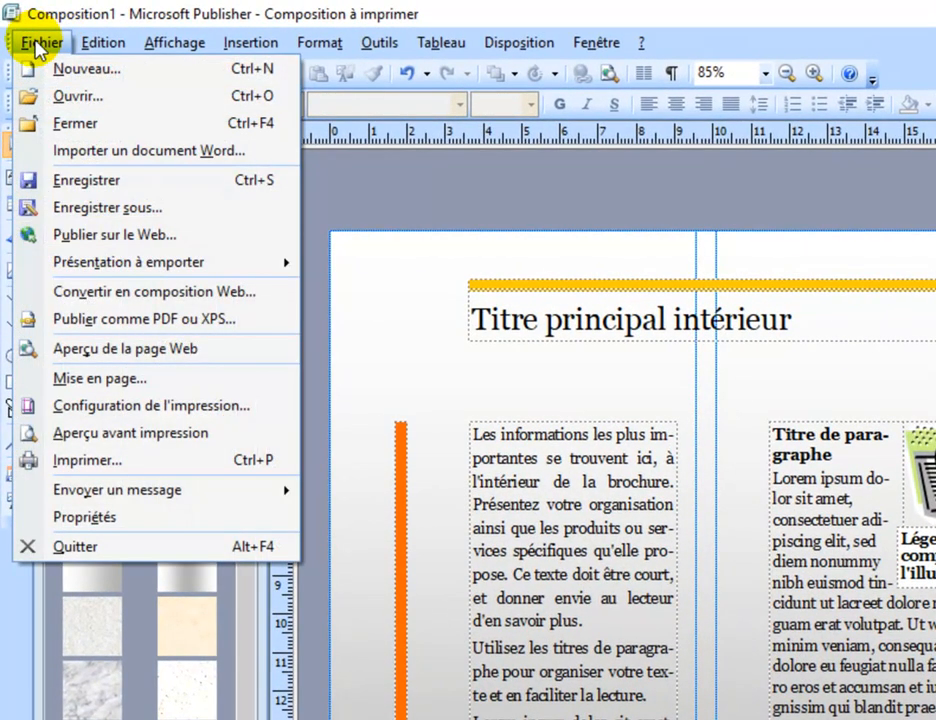
click(133, 210)
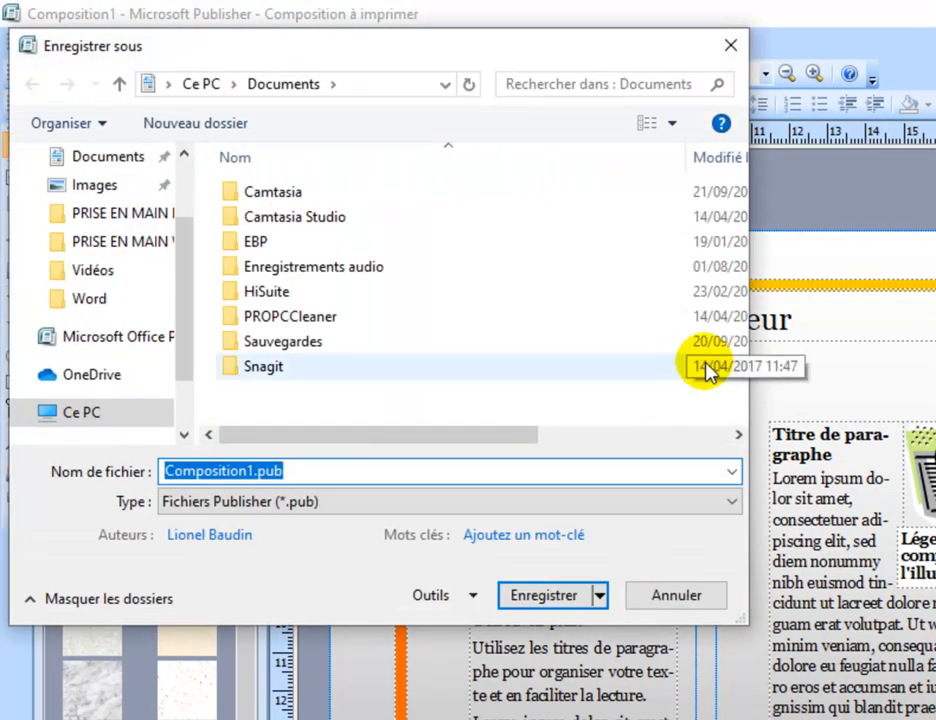
click(142, 212)
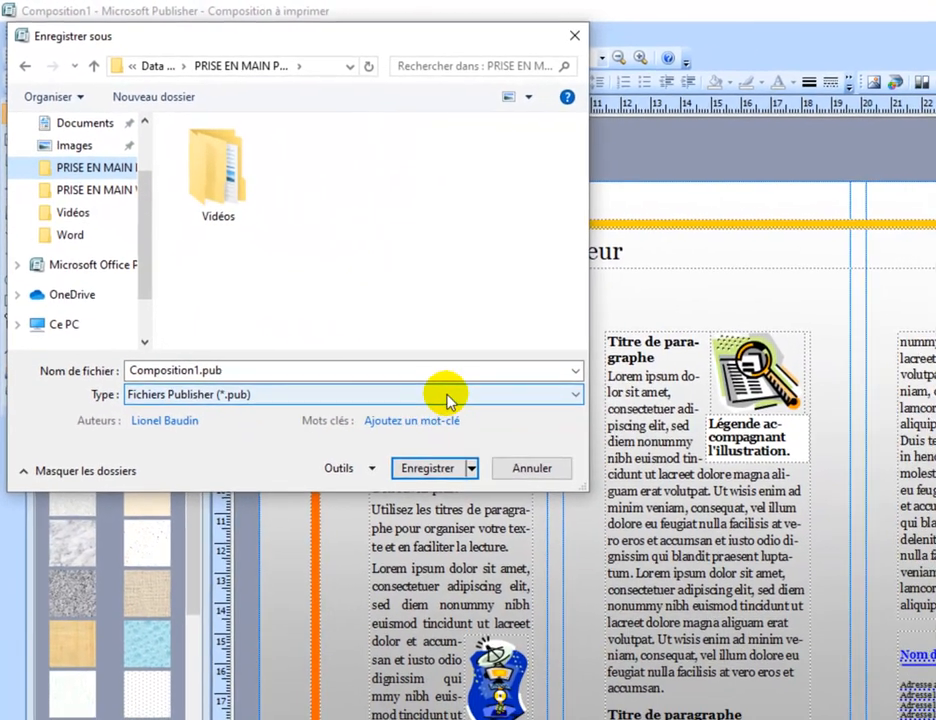
click(253, 394)
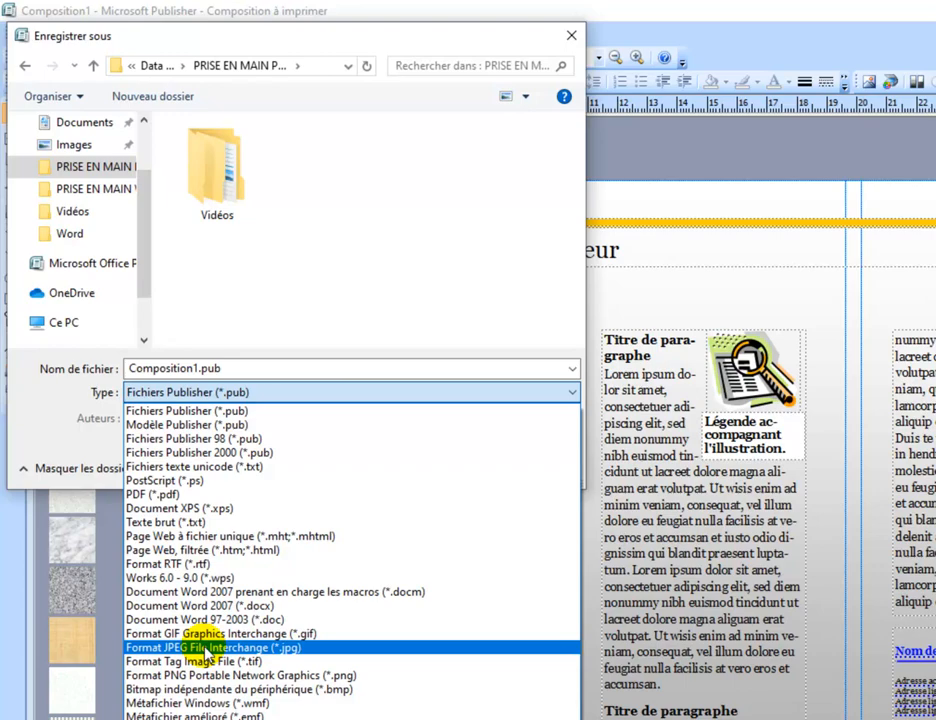
click(303, 271)
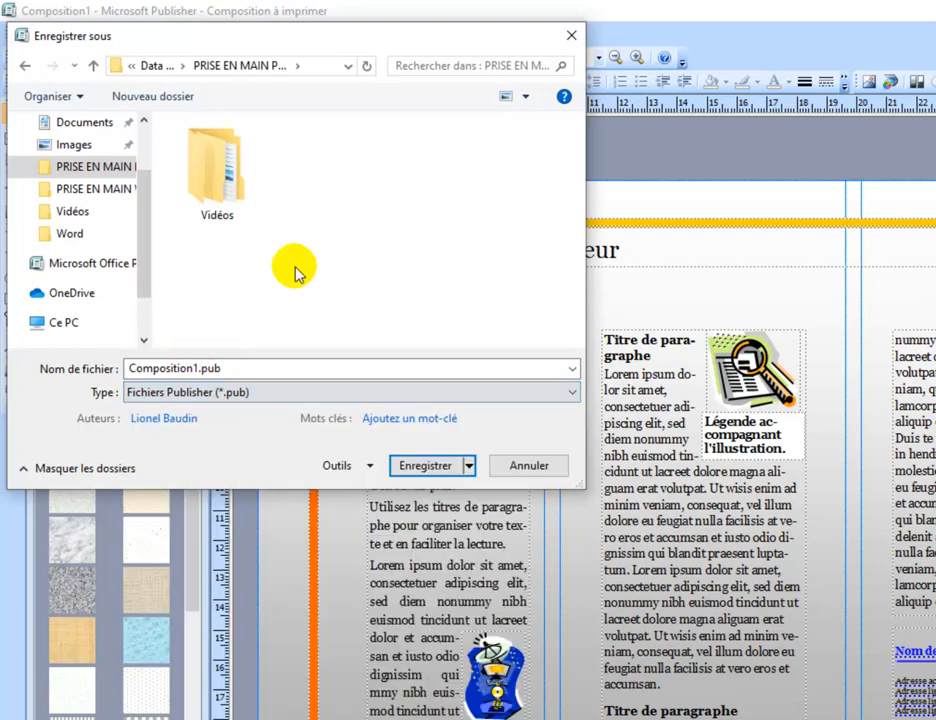
click(420, 468)
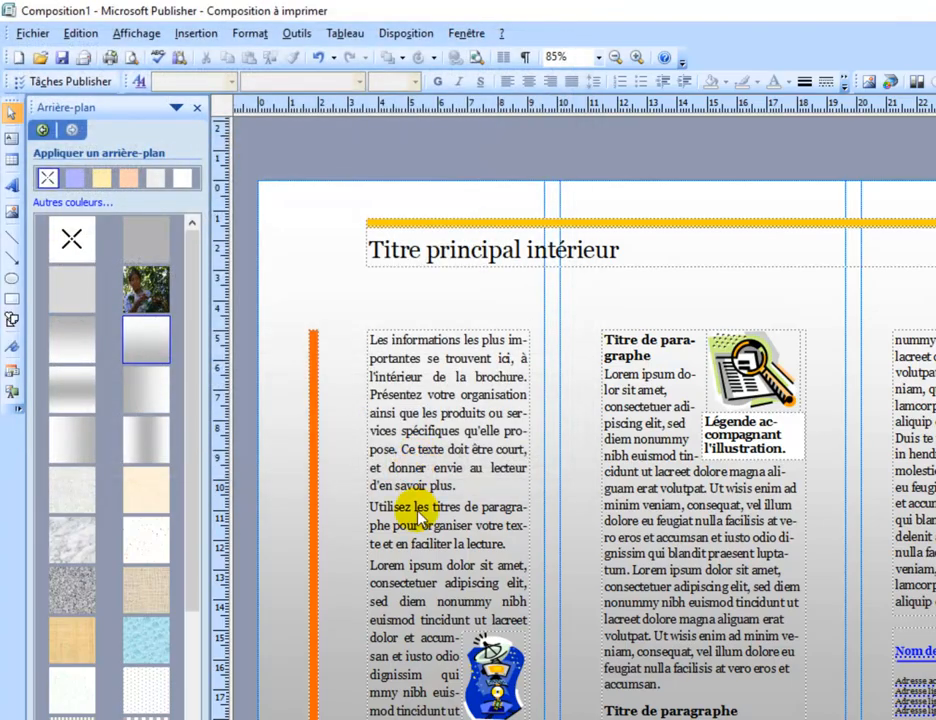